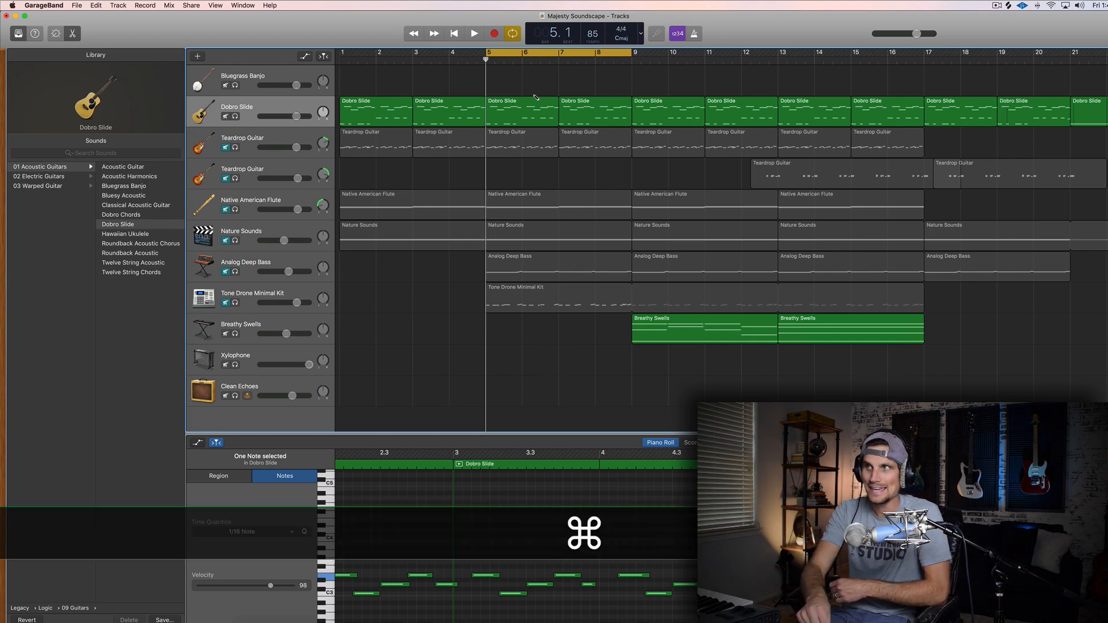
Open Musical Typing for the Dobro Slide track and play the F-key note with sustain.
key("super+k")
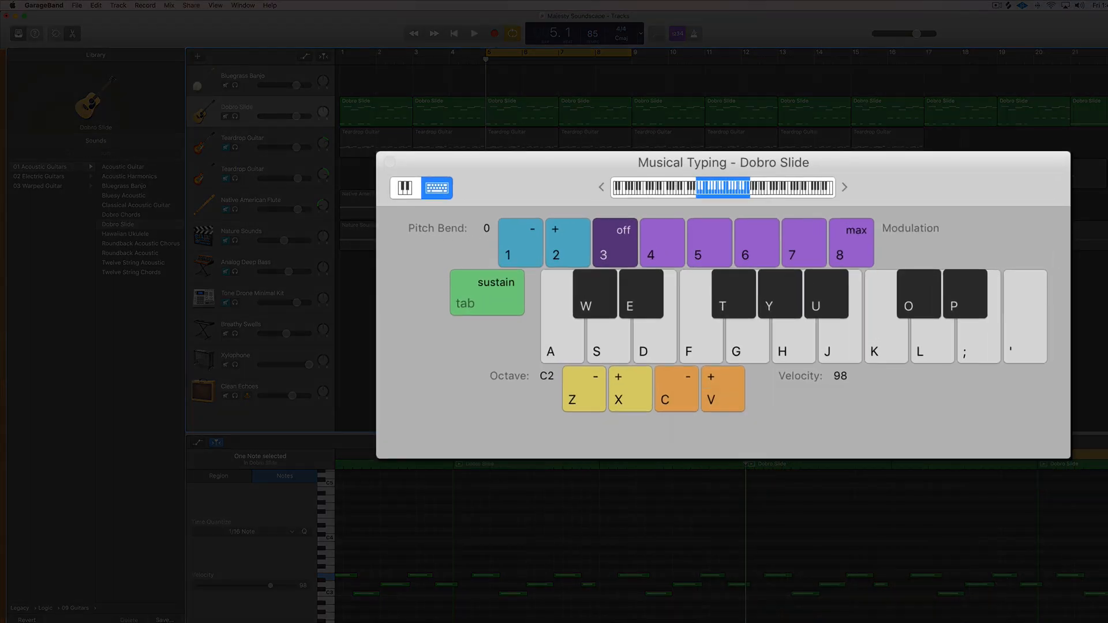
key("Tab")
key("f")
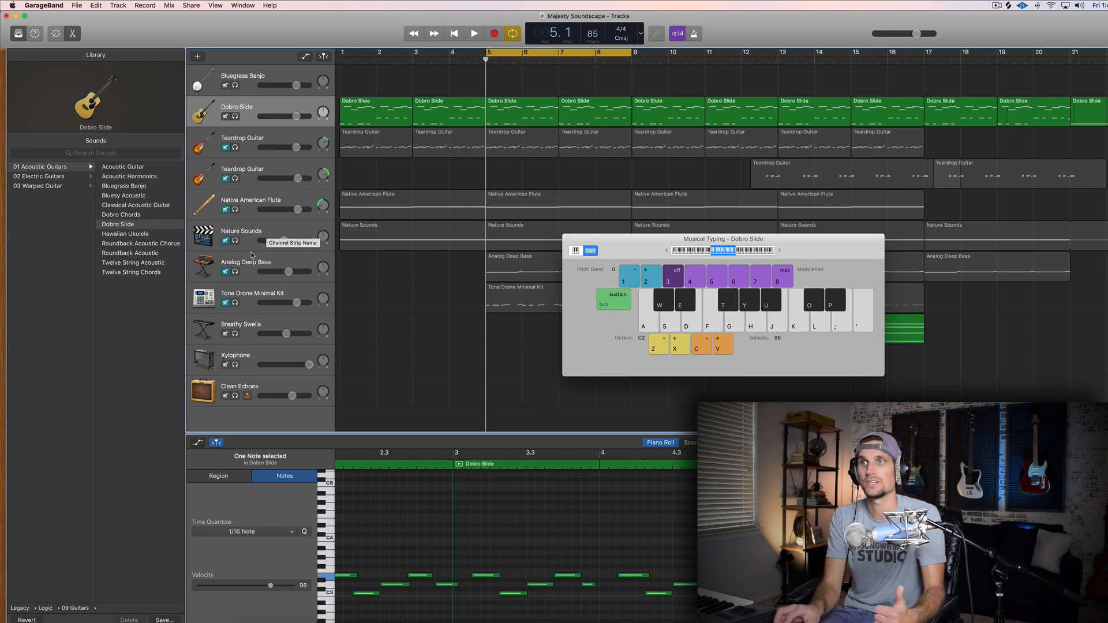
Select the Analog Deep Bass track and audition it in solo, ending with solo off.
left_click(250, 266)
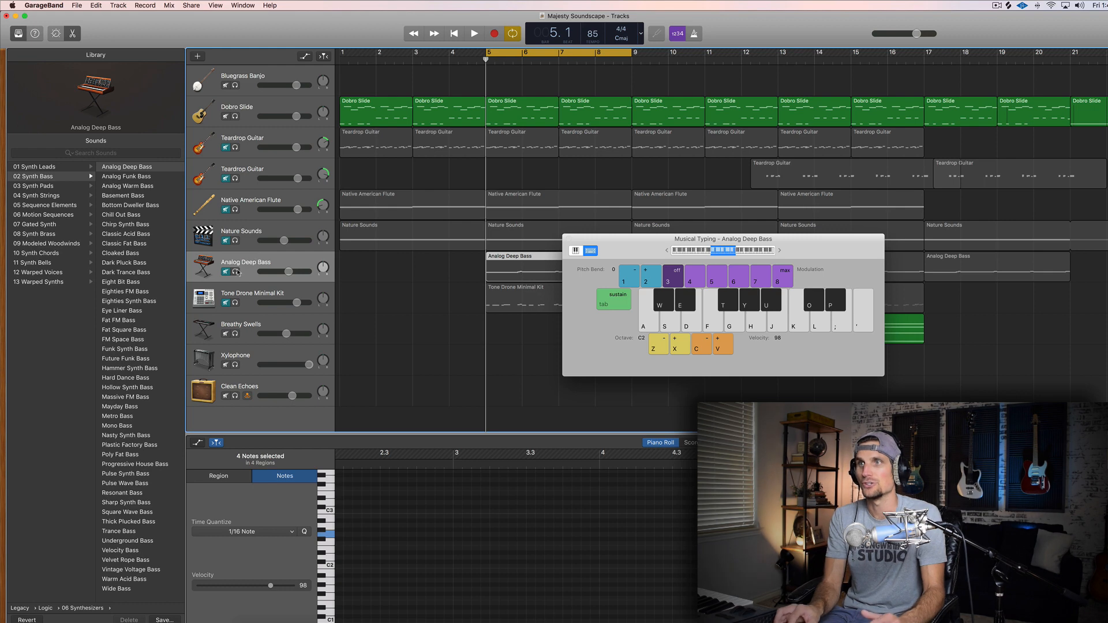
left_click(236, 272)
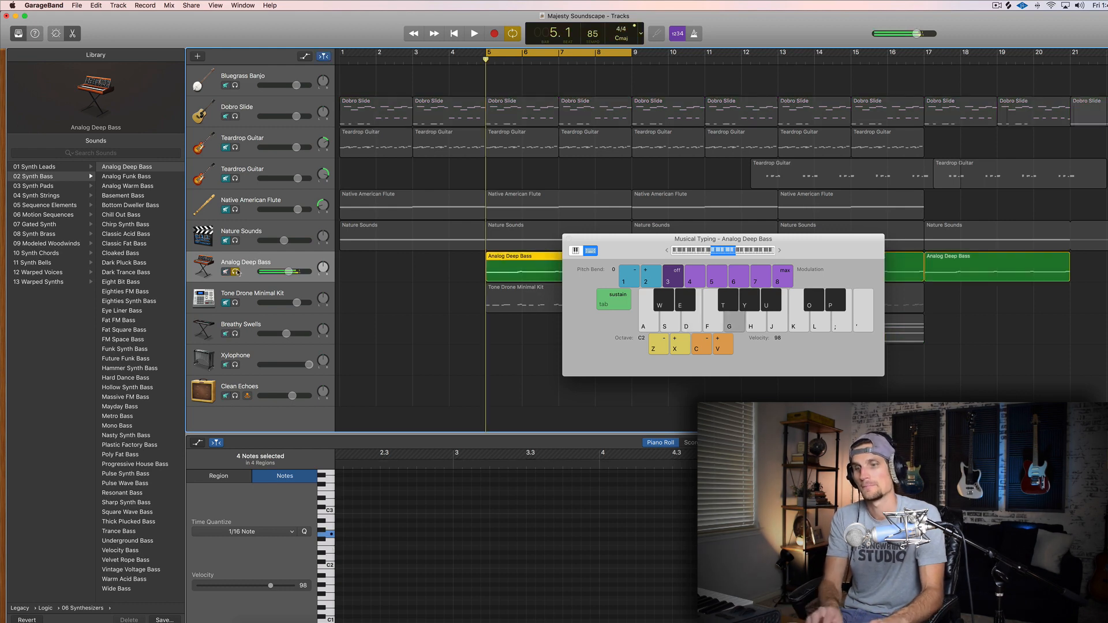
left_click(235, 272)
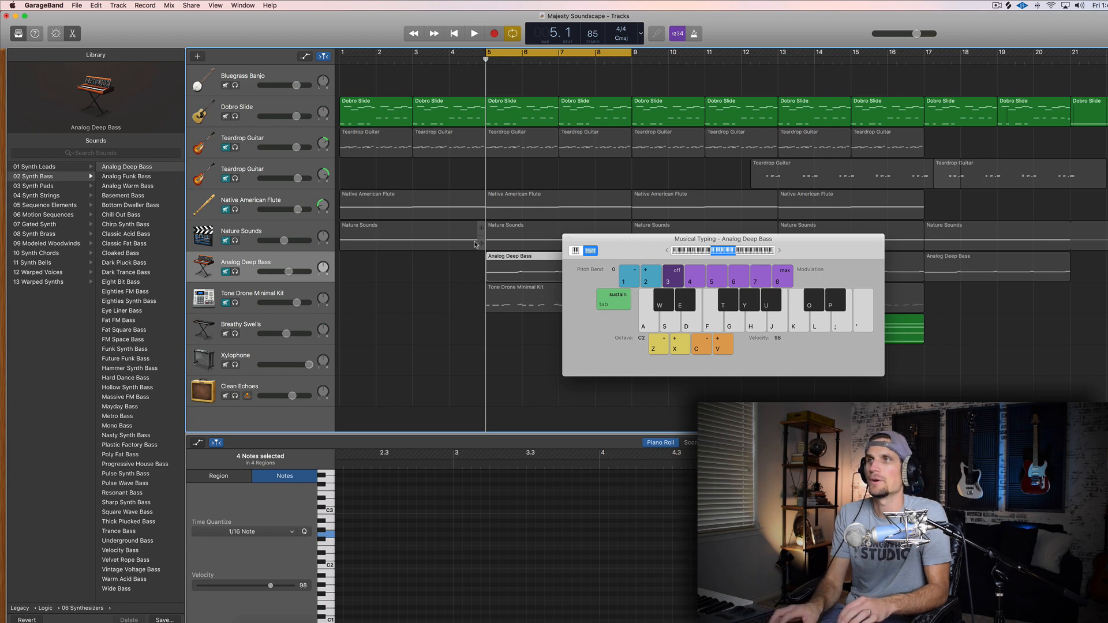
Select the Dobro Slide track and listen to its part within the cycle range from bar 5 to bar 9.
left_click(263, 113)
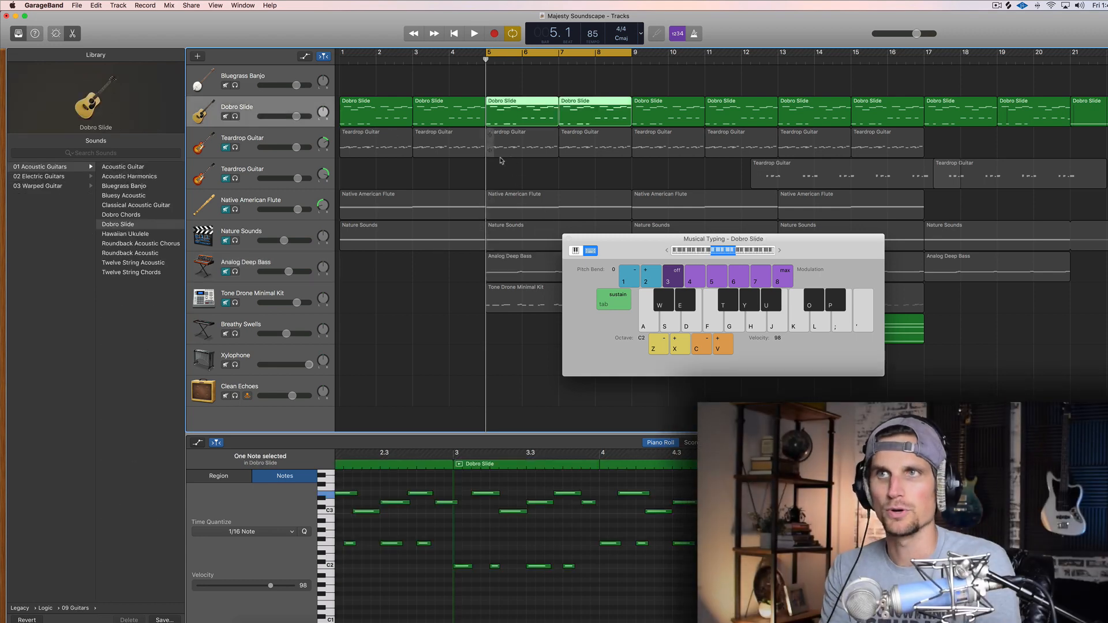
key("space")
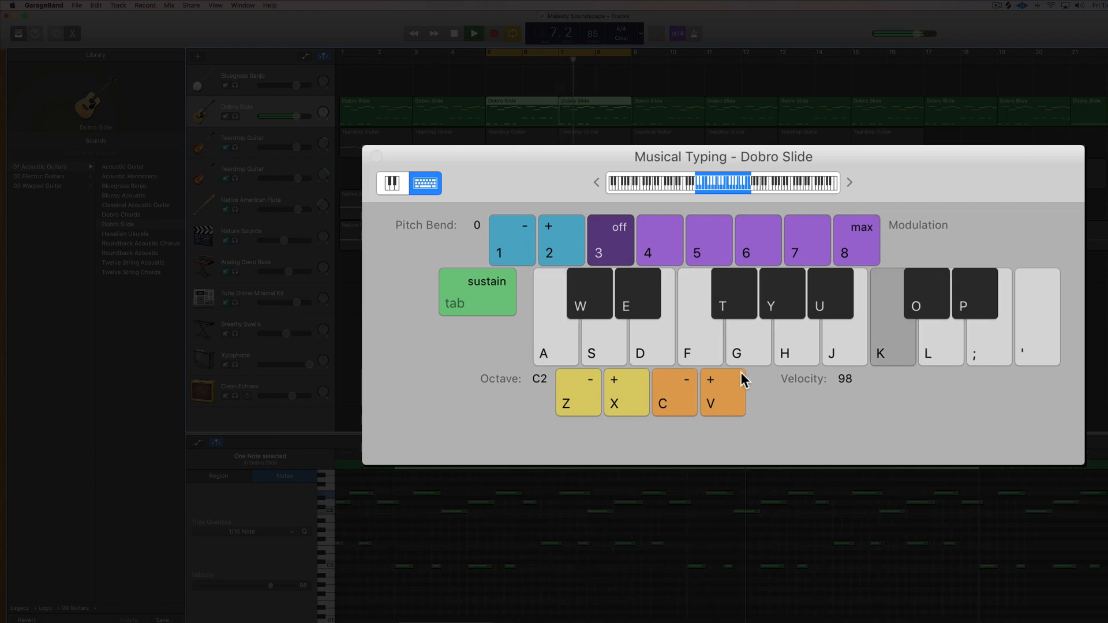
key("space")
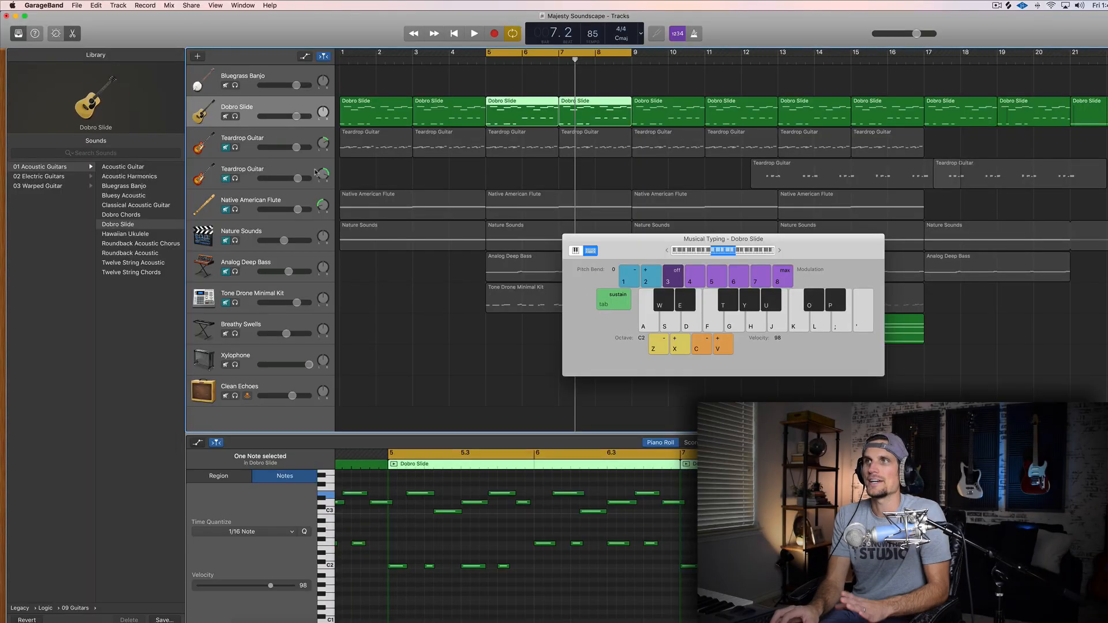
key("space")
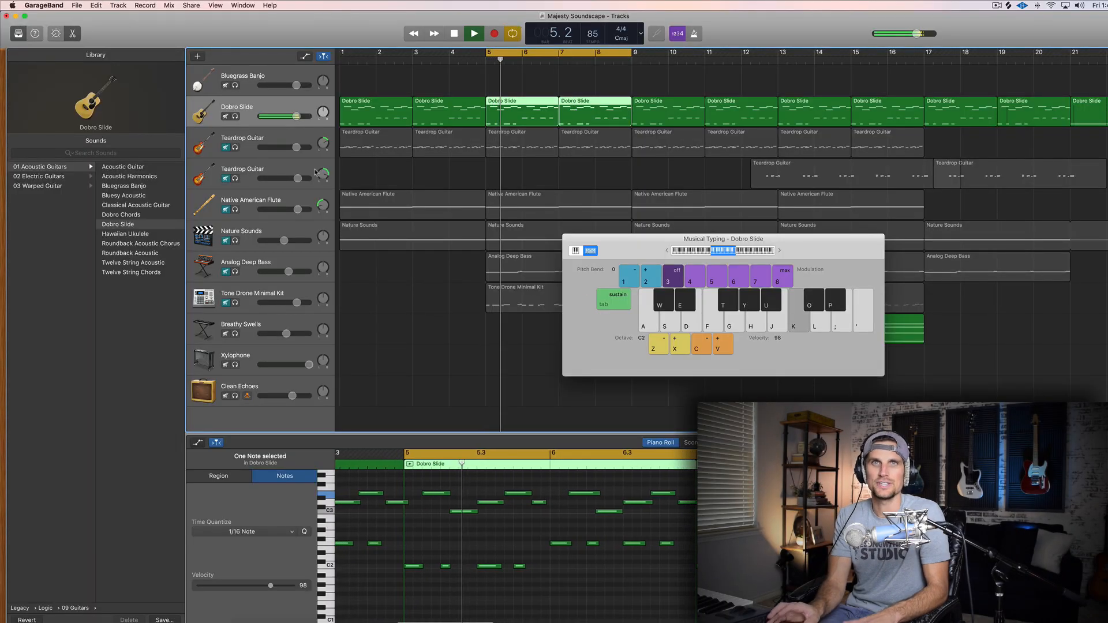
Unmute the upper Teardrop Guitar track during playback and audition it briefly in solo.
left_click(226, 148)
left_click(324, 143)
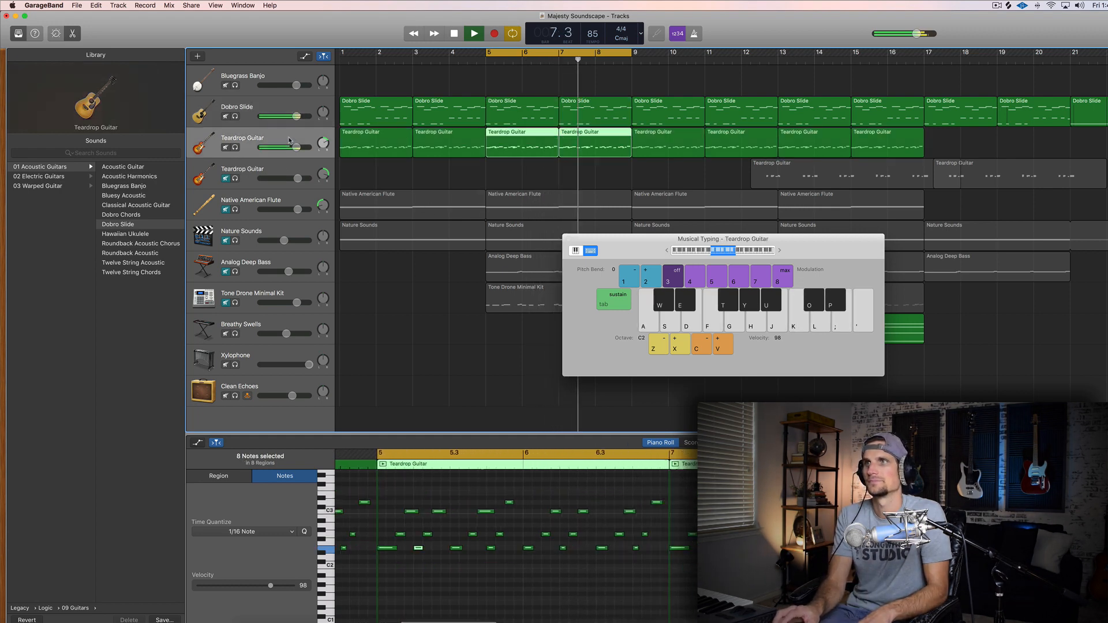
left_click(236, 148)
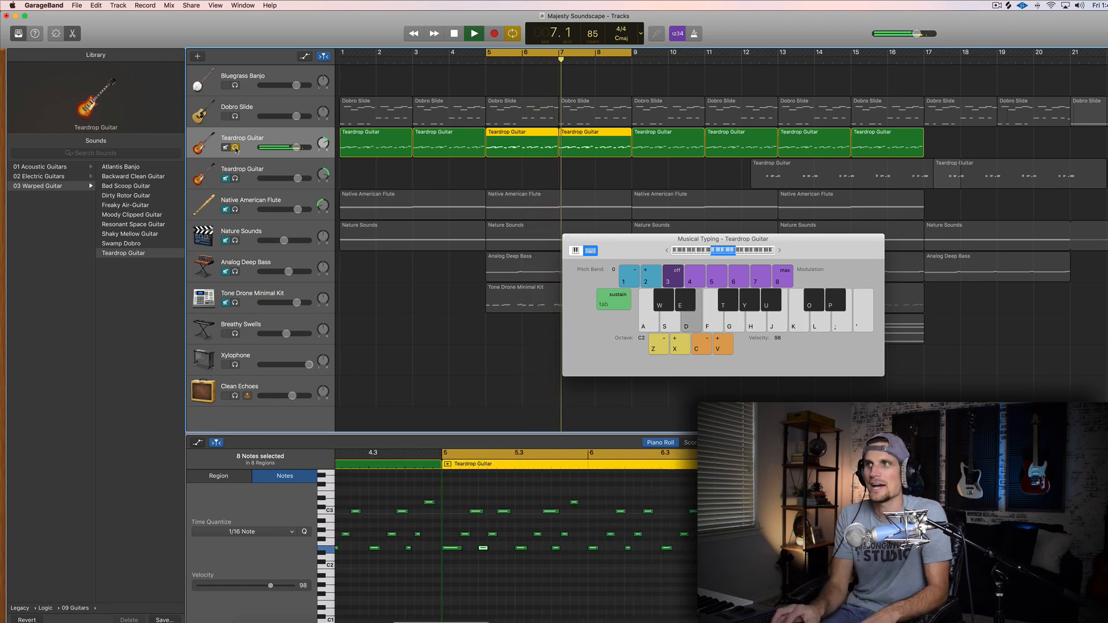
left_click(235, 148)
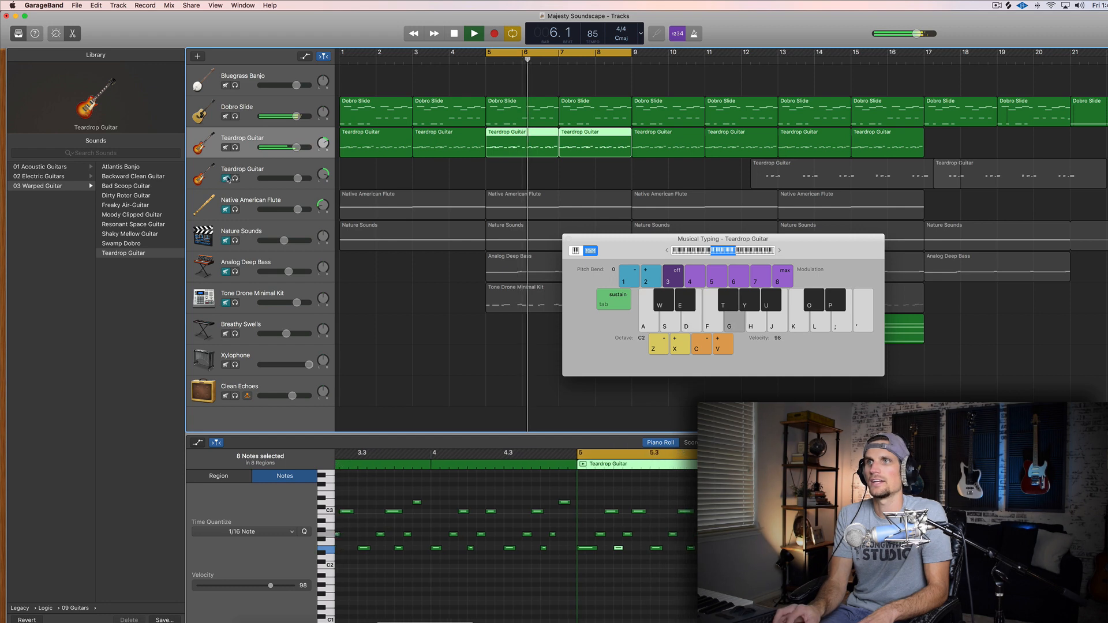
Unmute the second Teardrop Guitar, Native American Flute and Nature Sounds tracks.
left_click(226, 179)
left_click(226, 209)
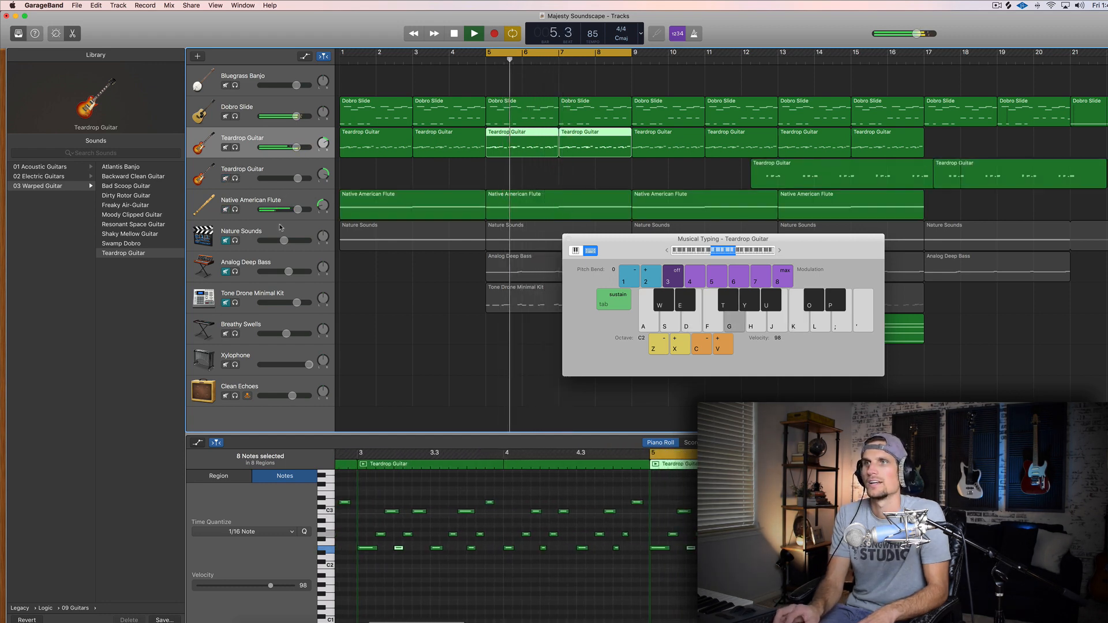
left_click(226, 241)
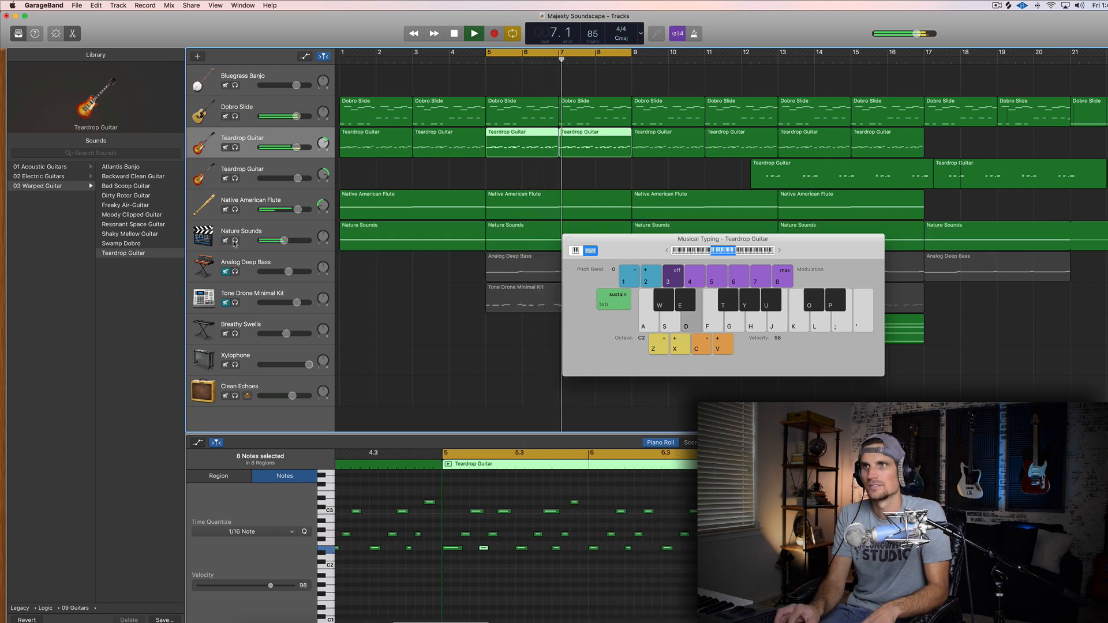
Audition the Nature Sounds track in solo and select its region starting at bar 5.
left_click(235, 240)
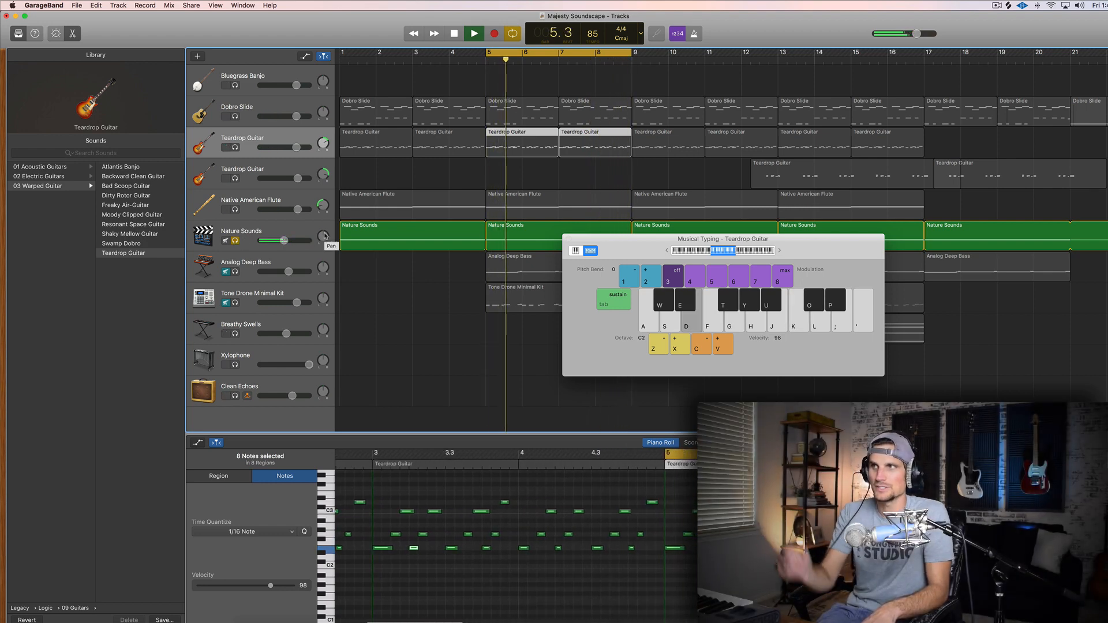
left_click(519, 240)
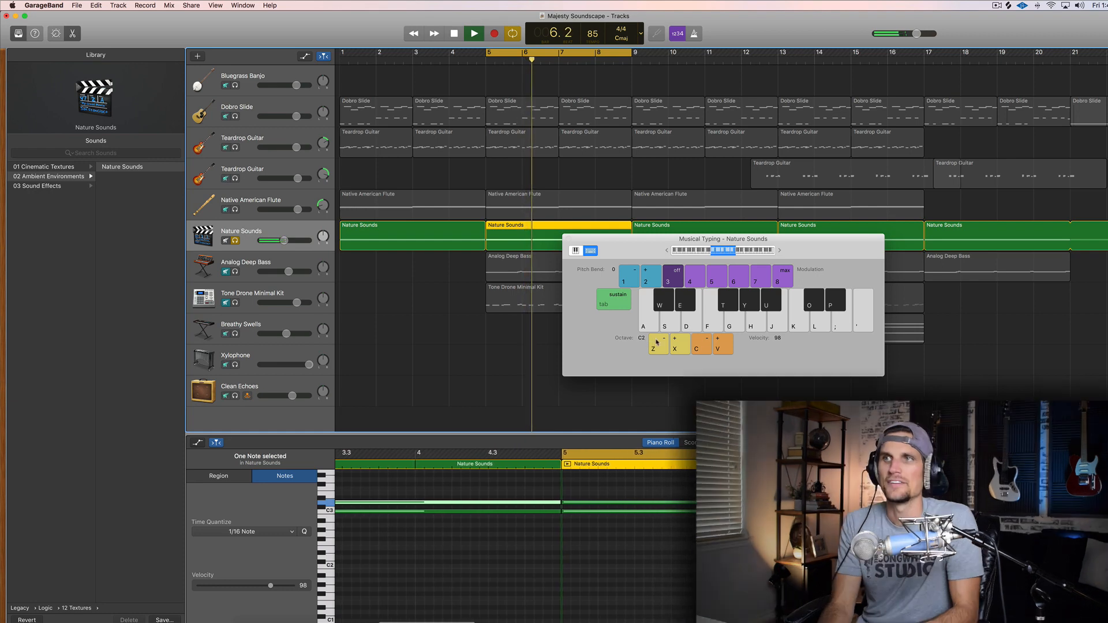
left_click(654, 343)
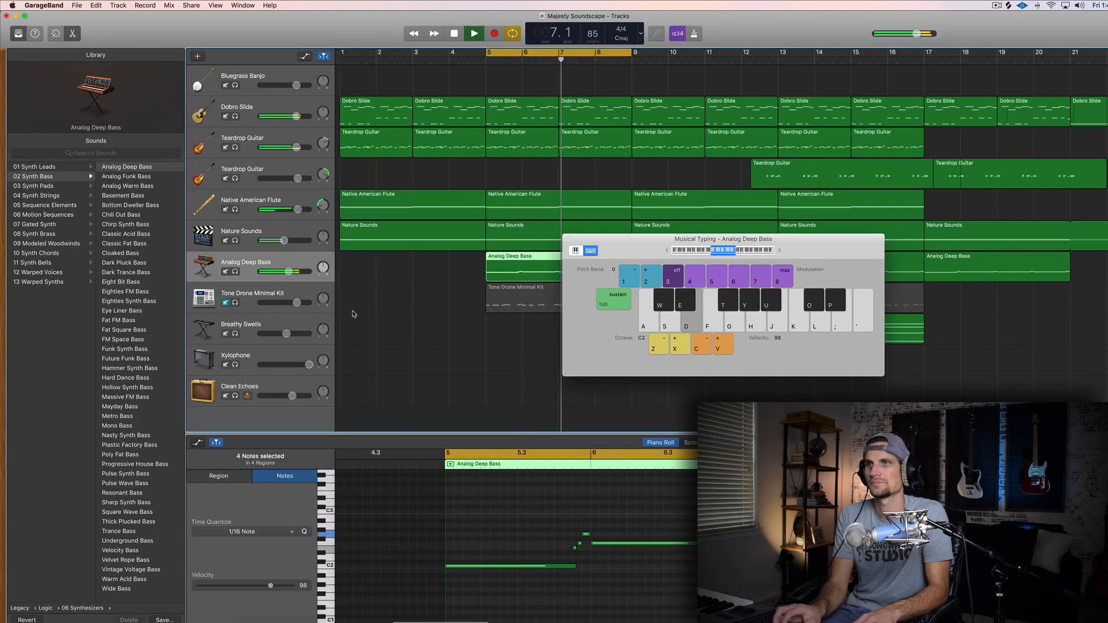
Unmute and select the Tone Drone Minimal Kit track with playback stopped, and resume playing the arrangement.
key("space")
left_click(226, 302)
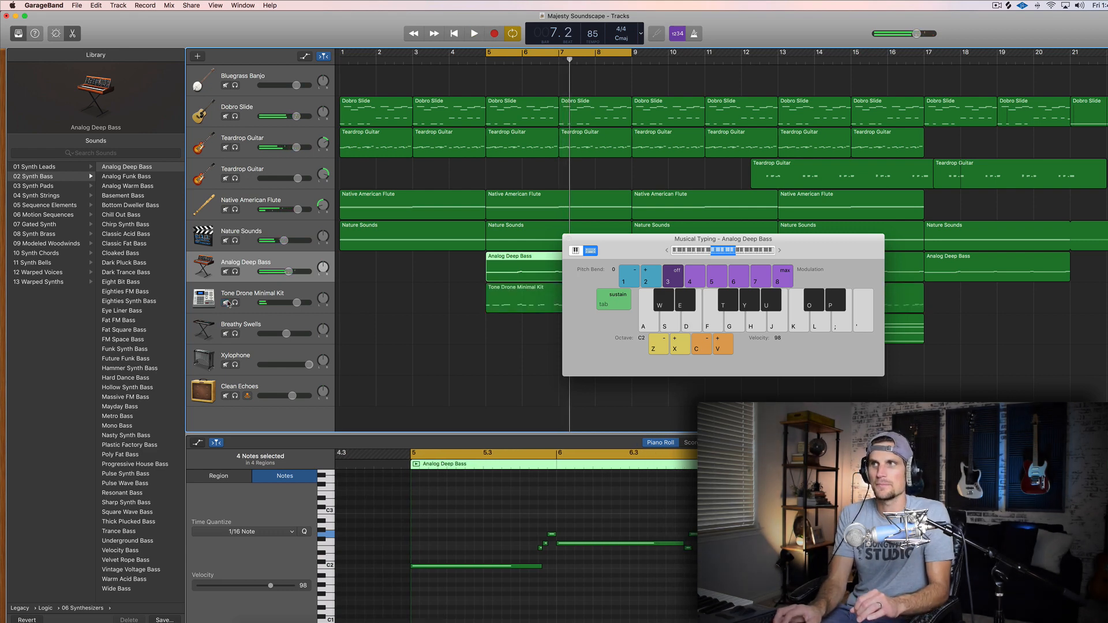
left_click(237, 306)
key("space")
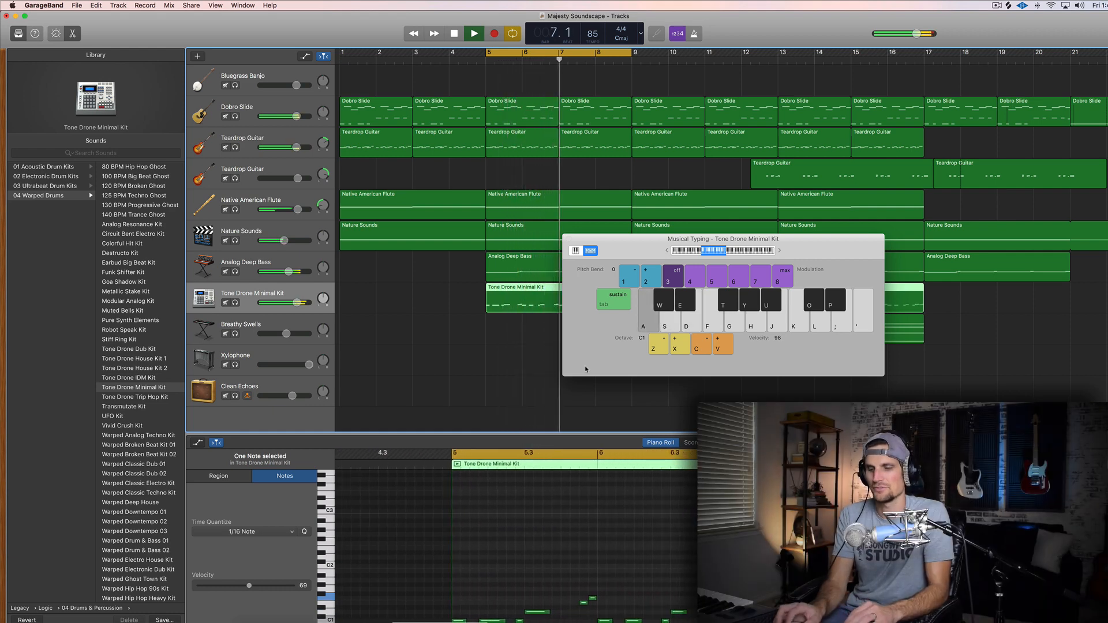
Turn off the cycle range and hide the Musical Typing window.
left_click(621, 53)
key("super+k")
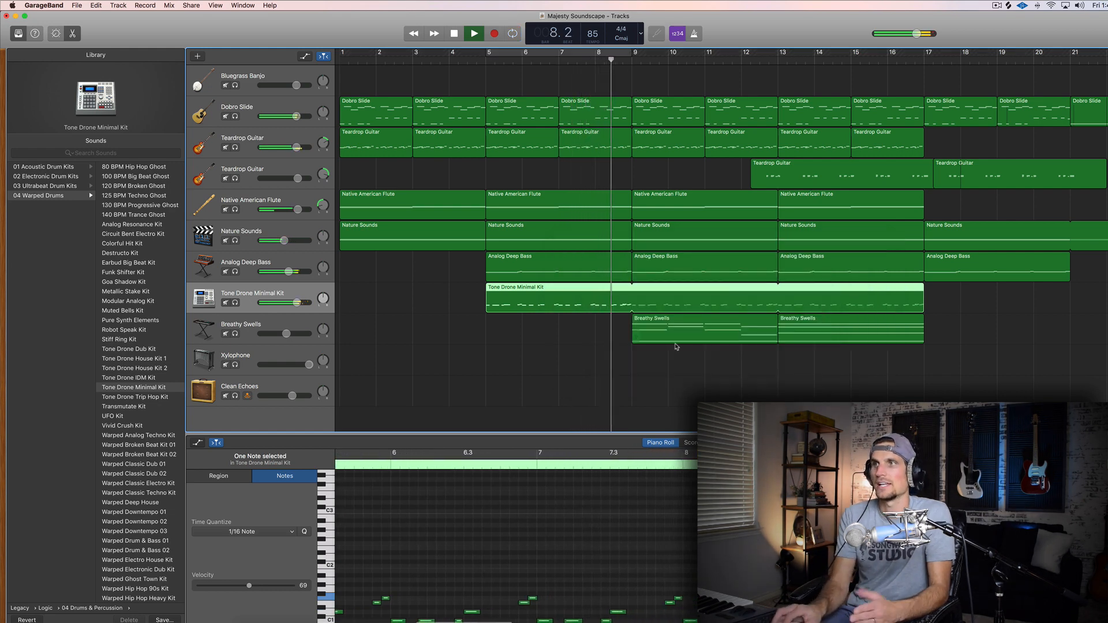
Select the Breathy Swells track and briefly solo the second Teardrop Guitar track while the arrangement plays from bar 9 onward.
left_click(256, 324)
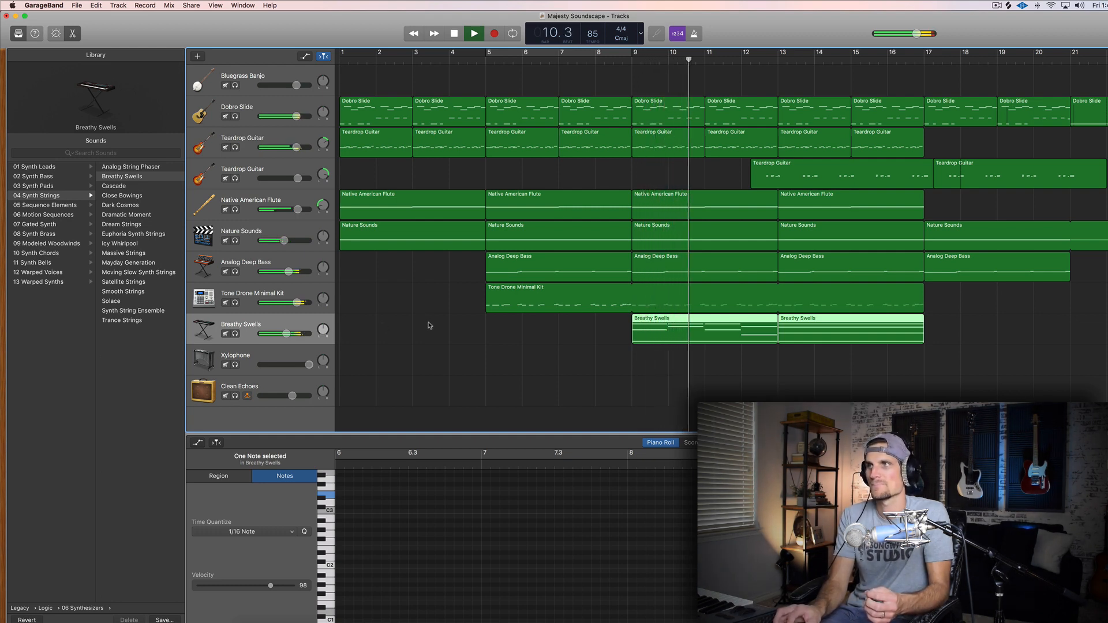
scroll(428, 325, "right", 3)
scroll(428, 325, "right", 5)
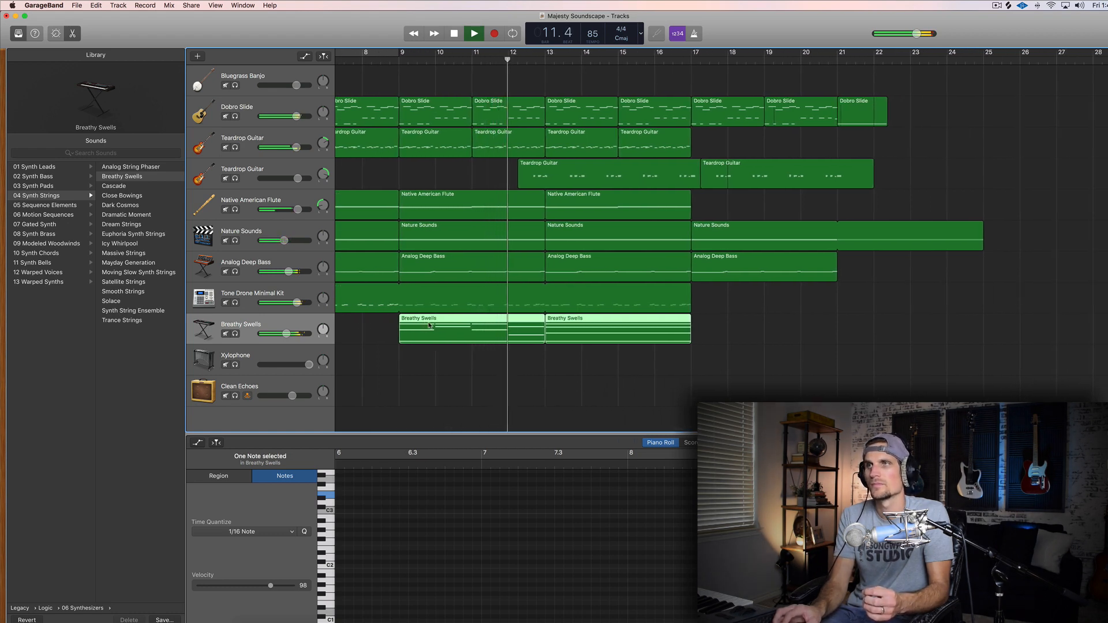
left_click(235, 179)
left_click(236, 178)
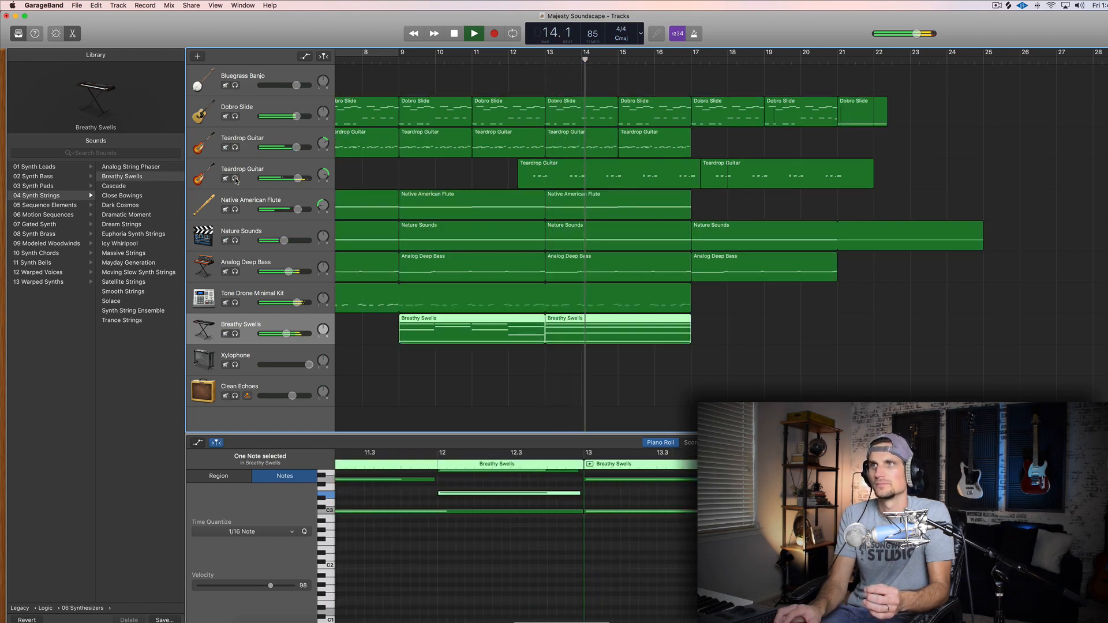